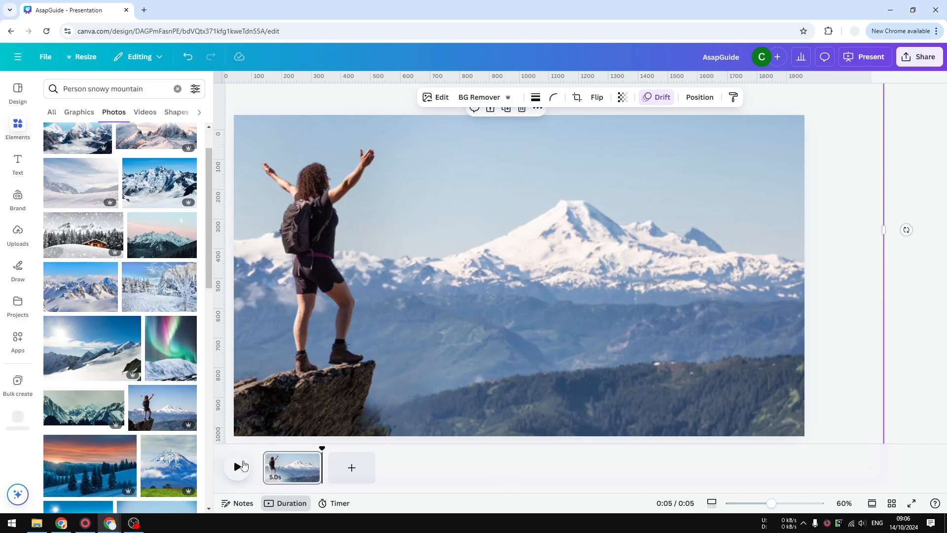
Step: Preview the animated first page, hide the duration timeline and page thumbnails, and add a blank second page
click(237, 467)
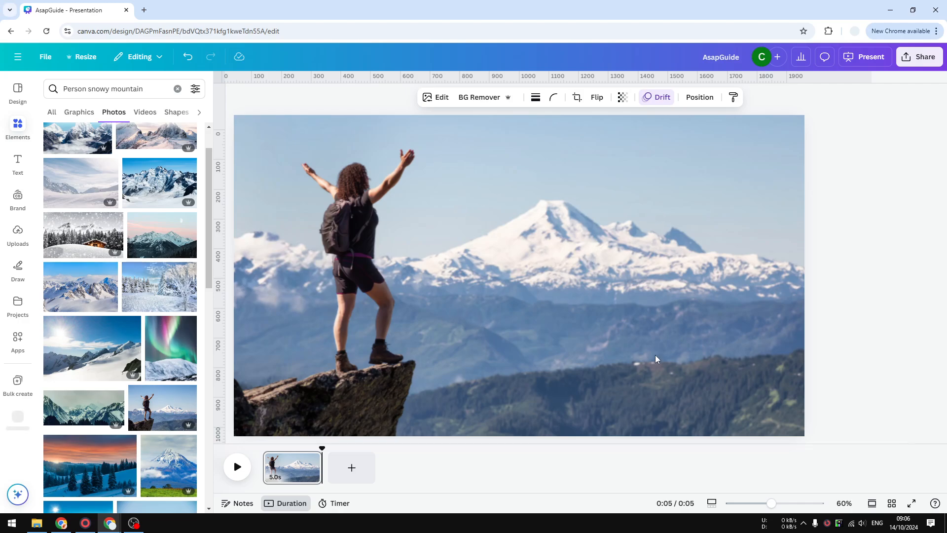
click(276, 502)
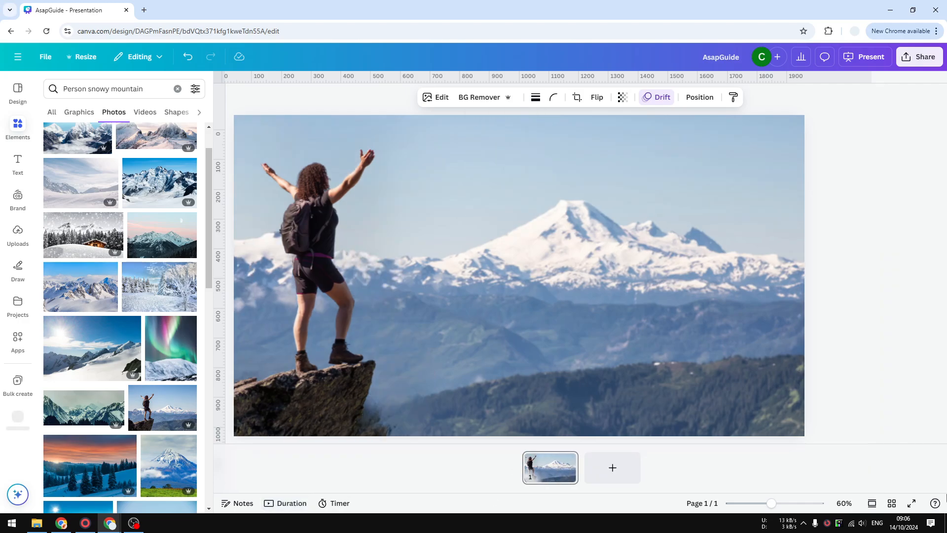
click(871, 503)
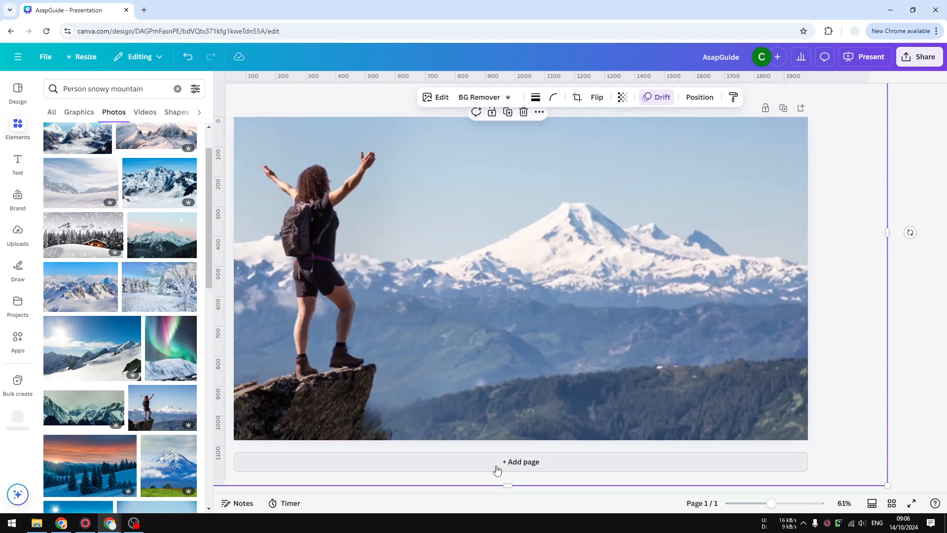
click(498, 466)
Step: Search the photo library for "Person mountain"
click(160, 88)
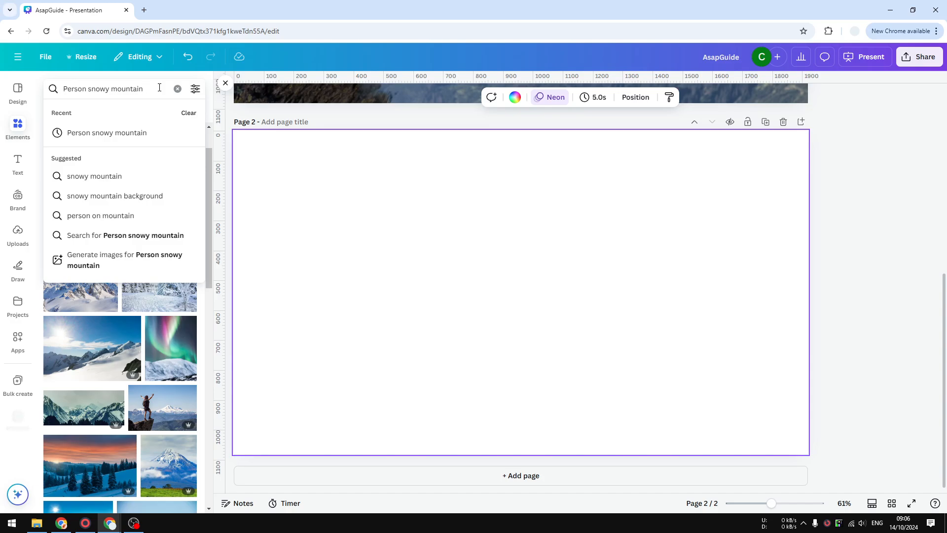
key(Return)
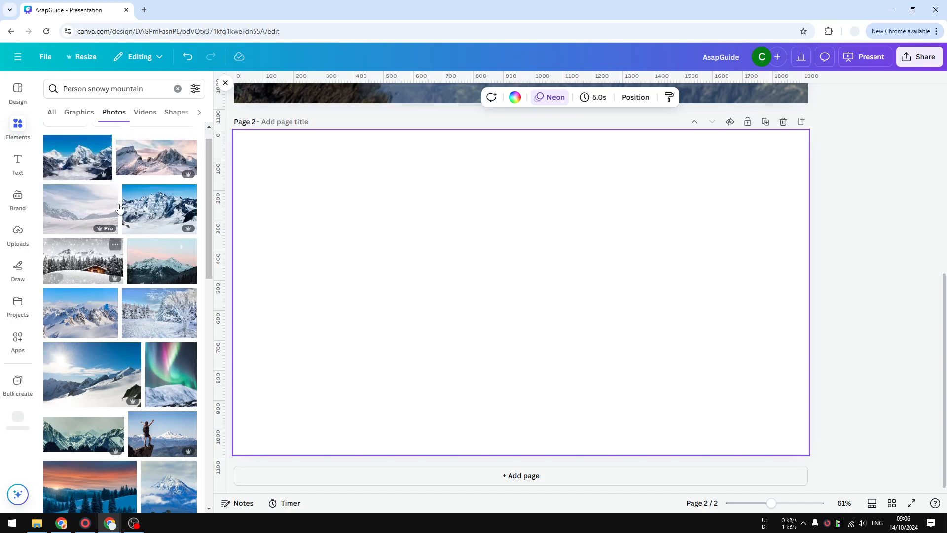
click(131, 89)
double_click(124, 89)
key(BackSpace)
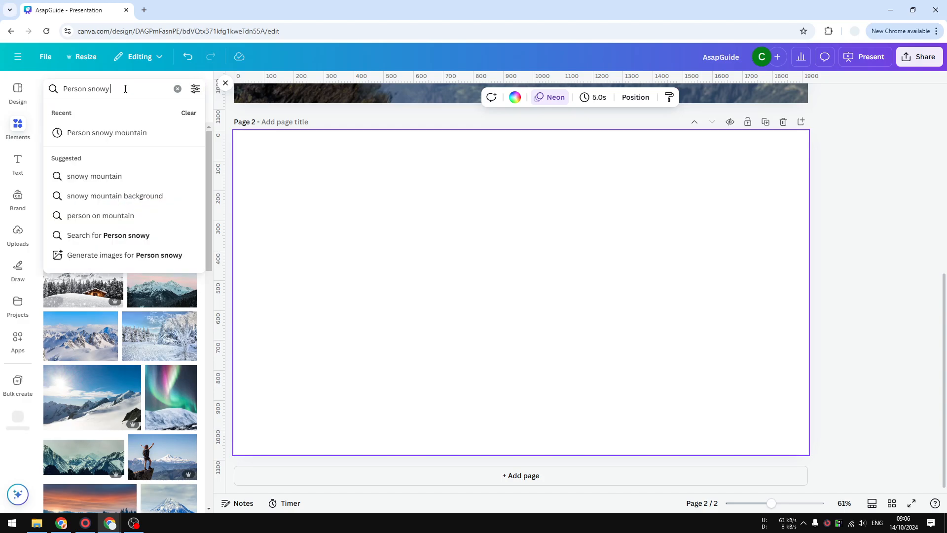
text(mountain)
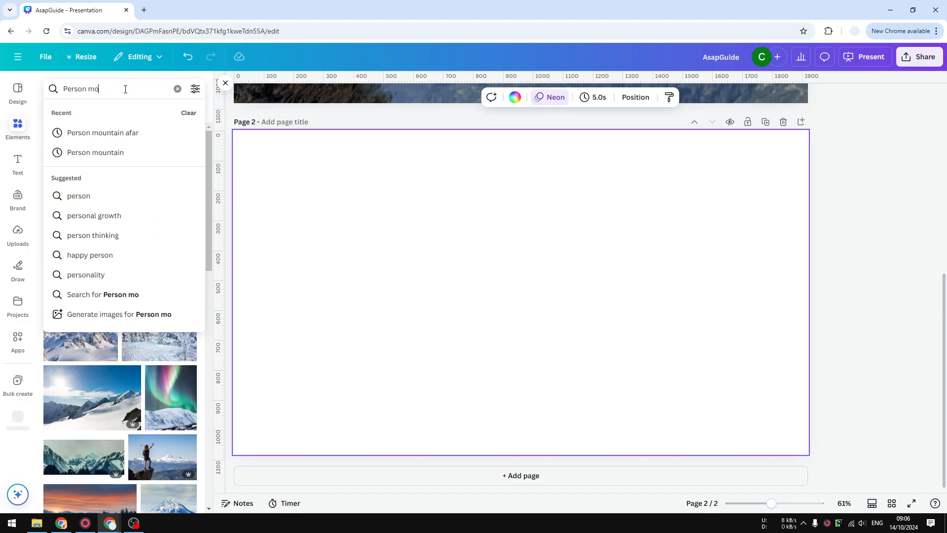
key(Return)
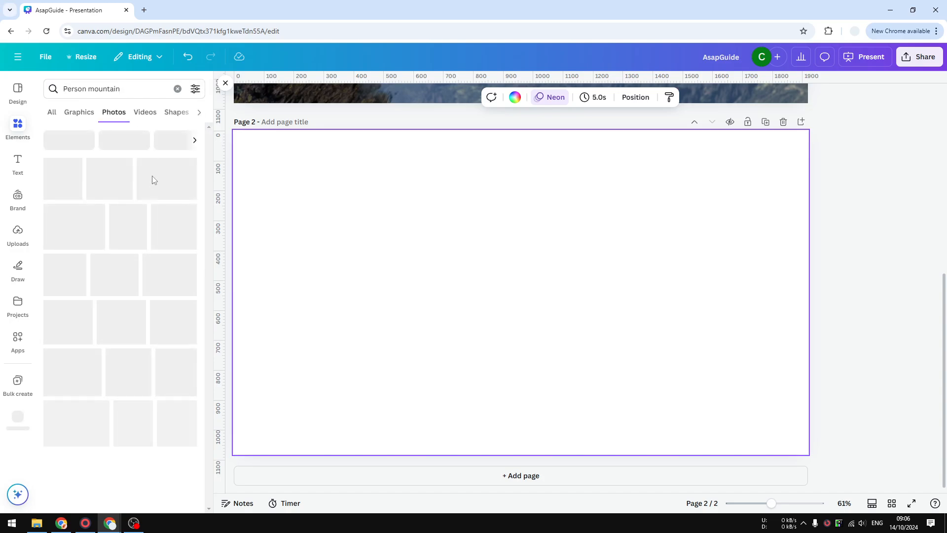
Step: Find the photo of a hiker with an orange backpack between two green slopes and add it to page 2
scroll(163, 227, down, 2)
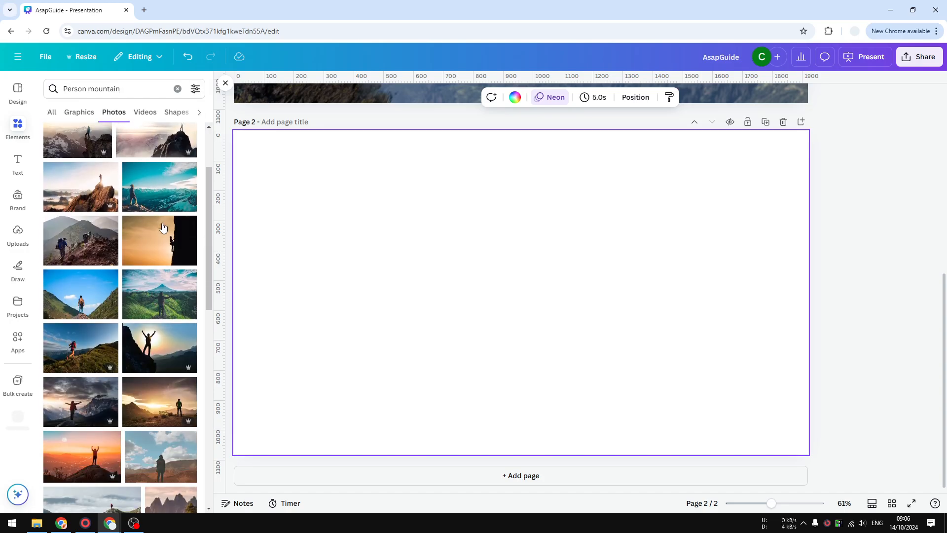
scroll(109, 282, down, 2)
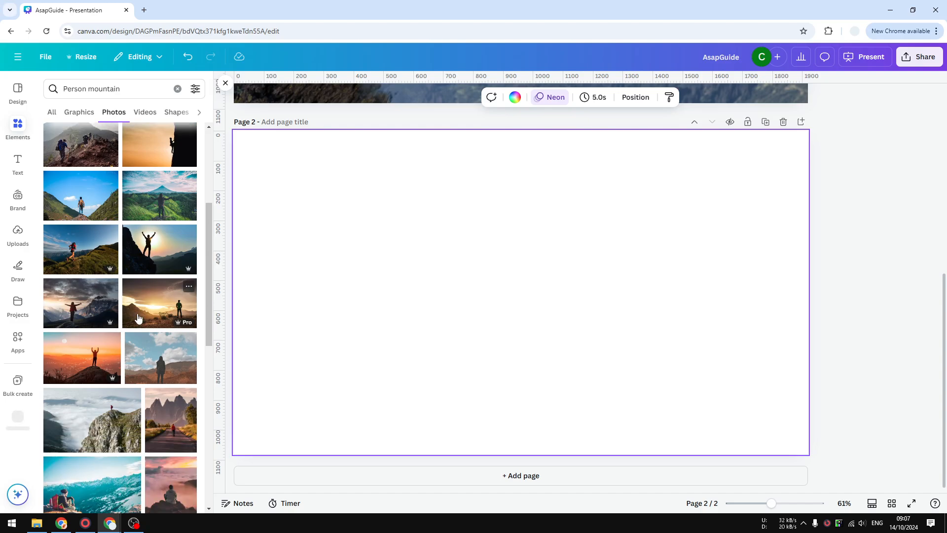
scroll(138, 318, up, 4)
scroll(139, 296, down, 1)
scroll(140, 286, up, 1)
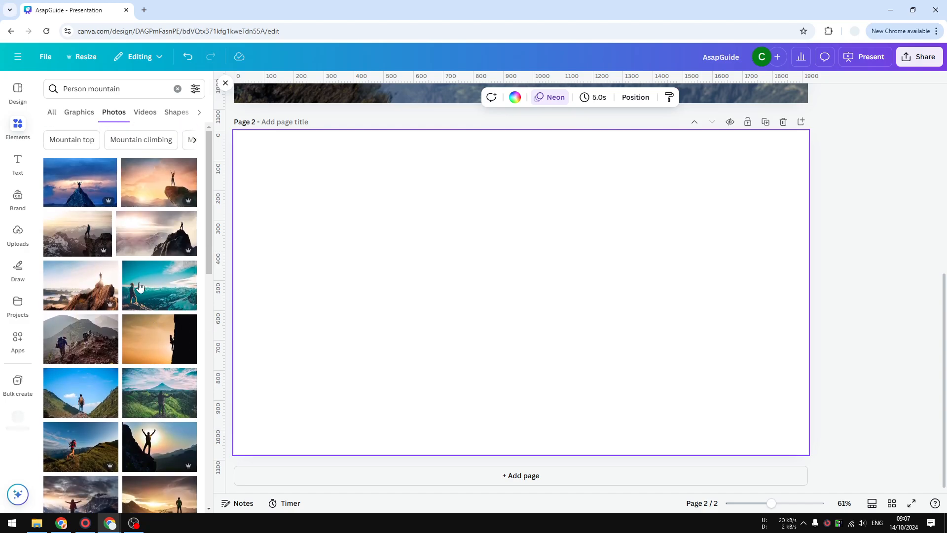
scroll(139, 286, down, 7)
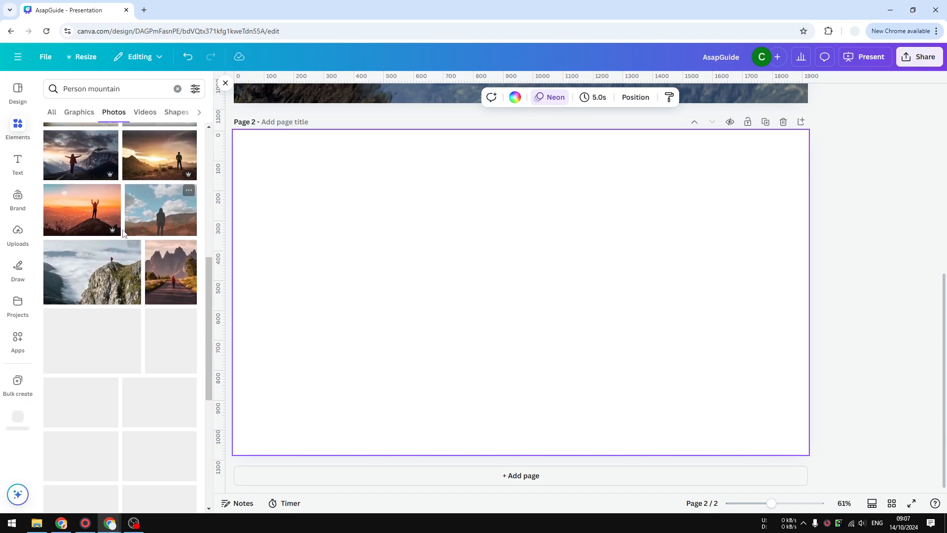
scroll(93, 289, down, 7)
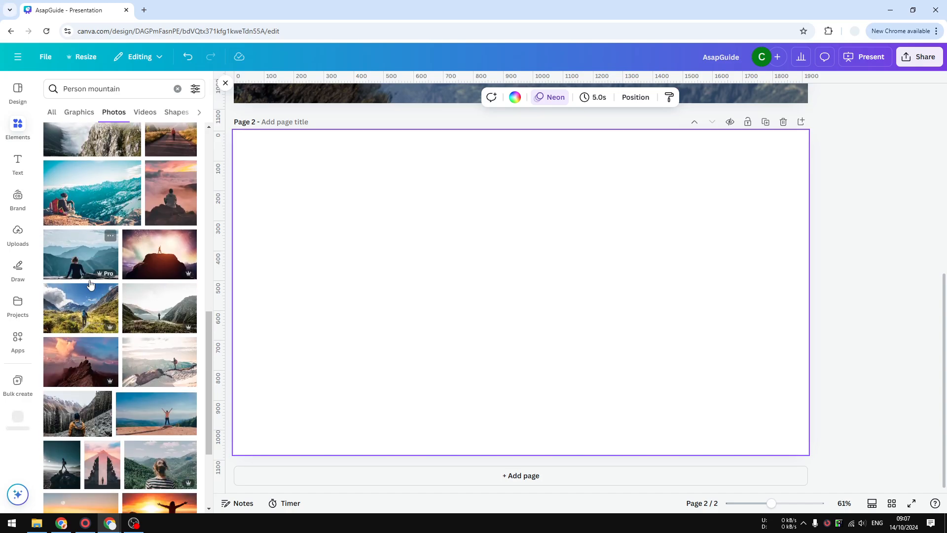
scroll(91, 288, down, 6)
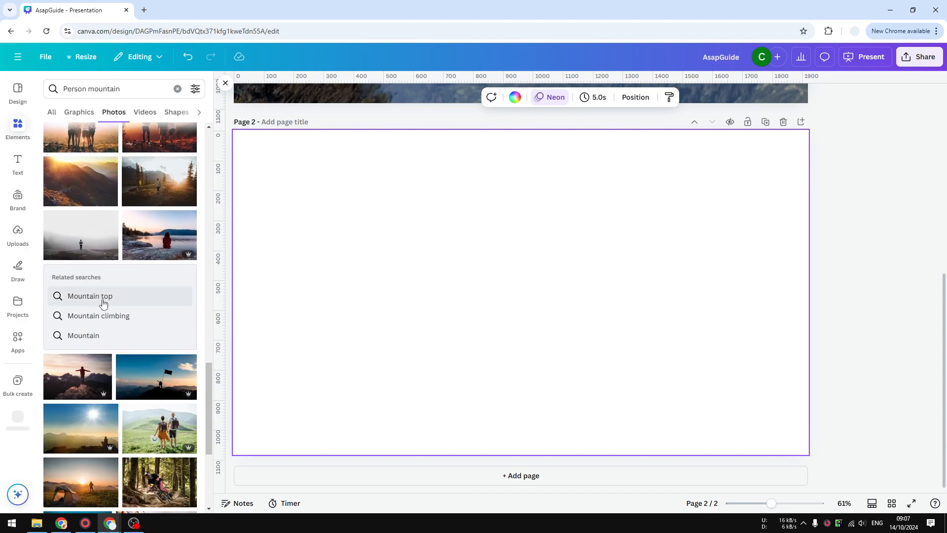
scroll(103, 303, down, 4)
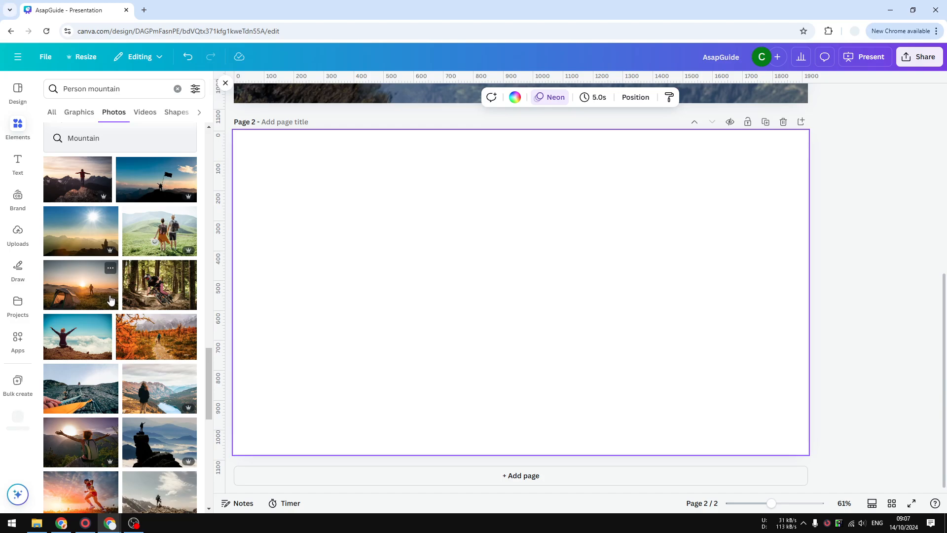
scroll(107, 307, up, 10)
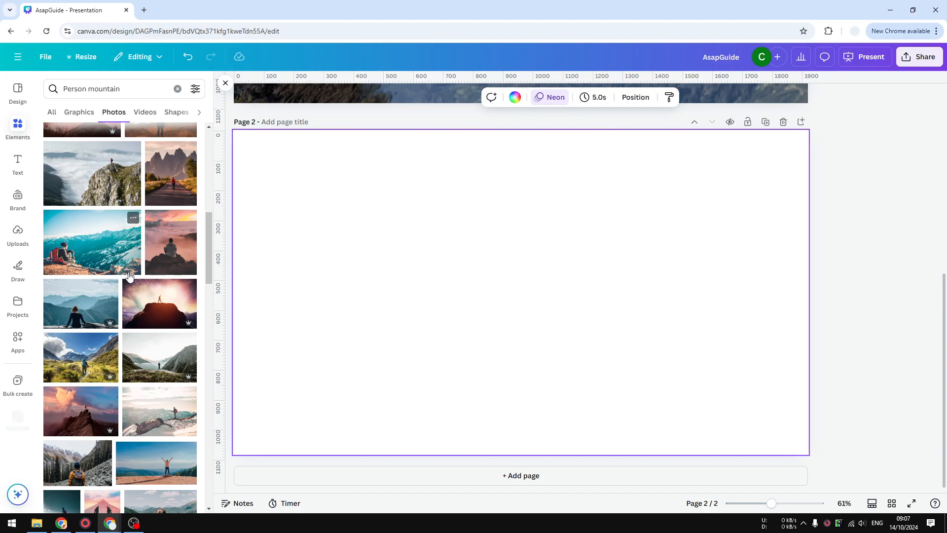
scroll(113, 296, up, 3)
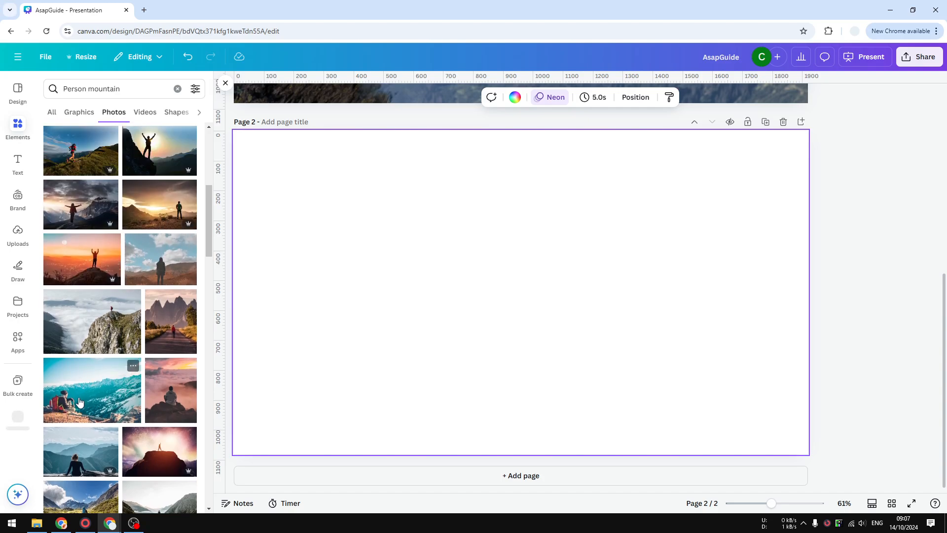
scroll(79, 402, up, 2)
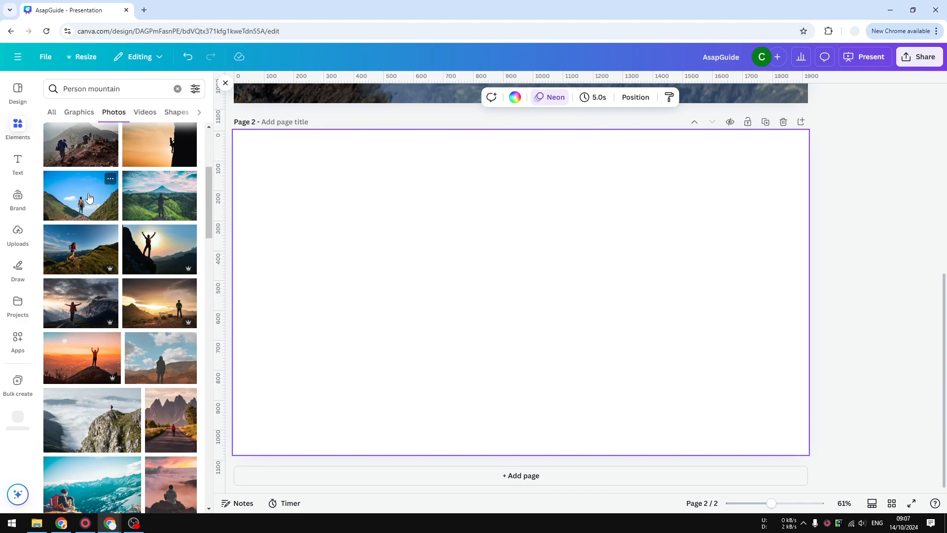
click(88, 198)
Step: Enlarge the hiker photo to 1,920 × 1,279 and position it to cover page 2 with the rock under the hiker's feet visible
drag(554, 259, 475, 239)
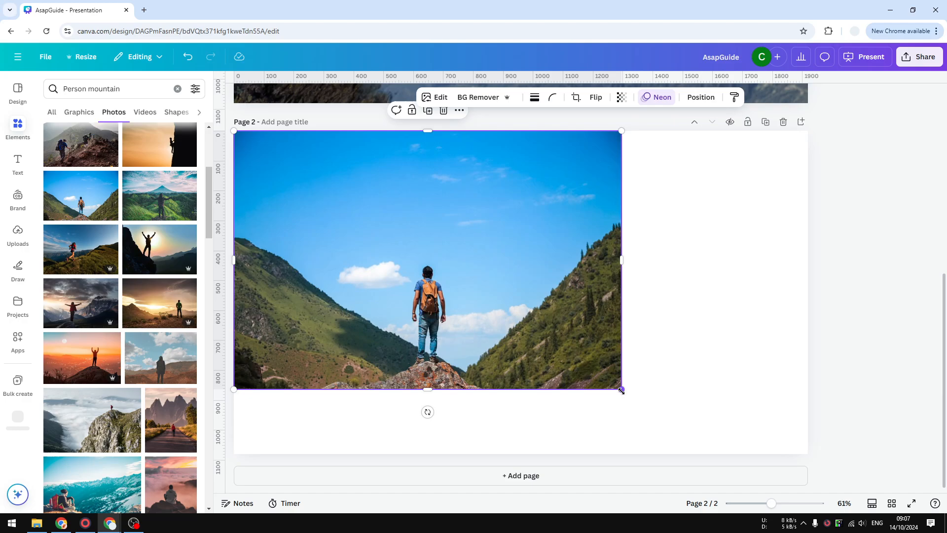
drag(621, 390, 837, 467)
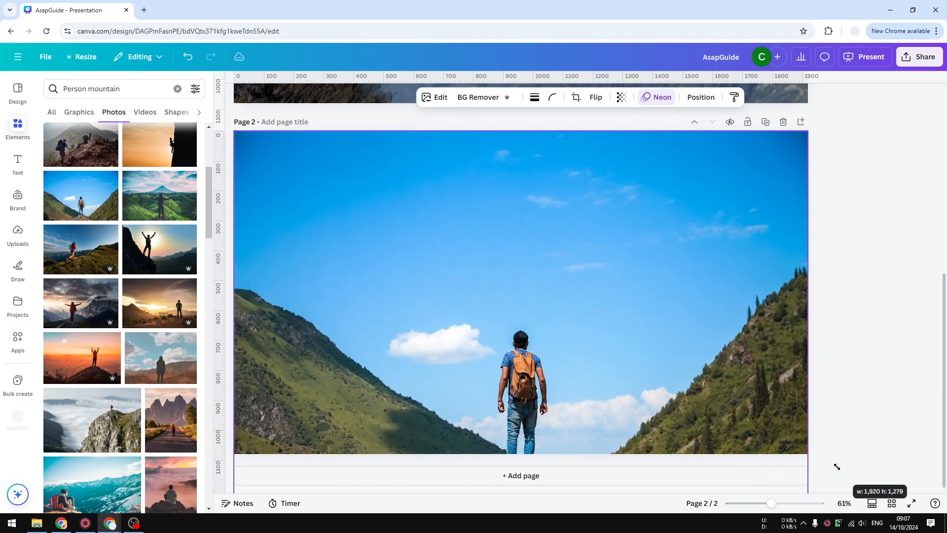
drag(591, 355, 620, 336)
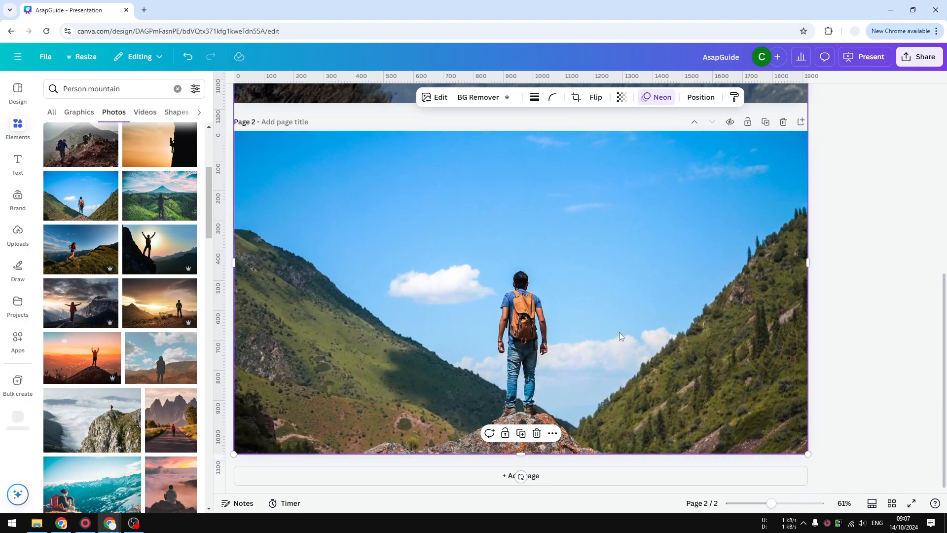
click(858, 423)
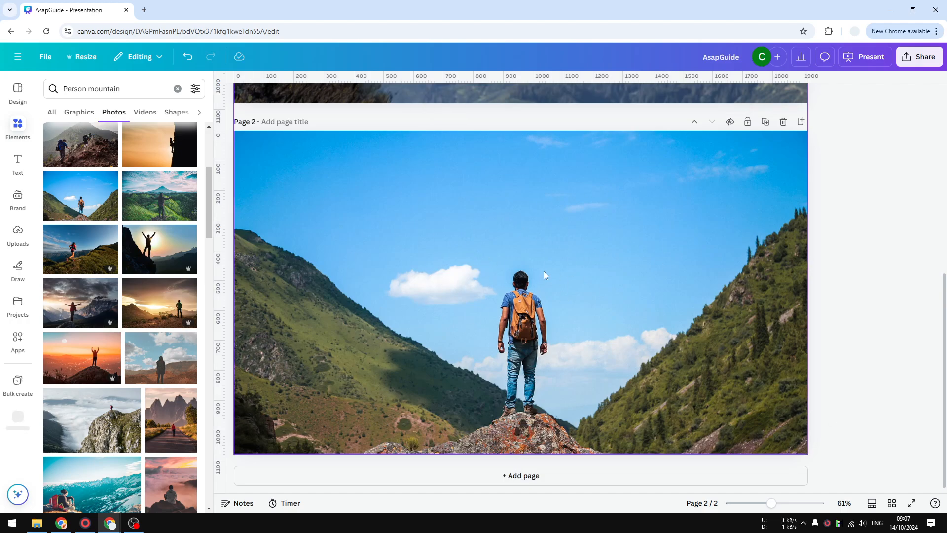
Step: Separate the hiker and the rock from the page 2 photo using Magic Grab with a size 40 brush
scroll(497, 302, up, 7)
scroll(511, 318, down, 7)
click(421, 231)
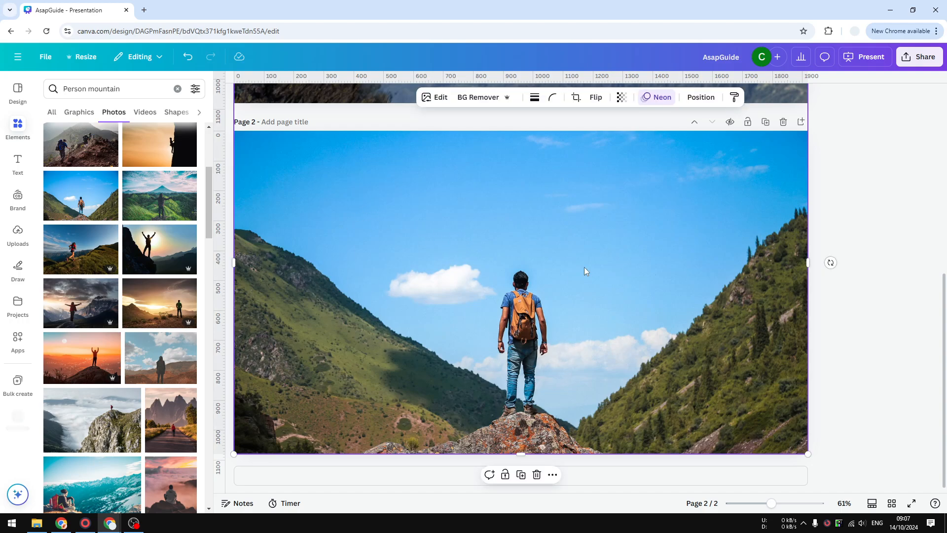
click(434, 98)
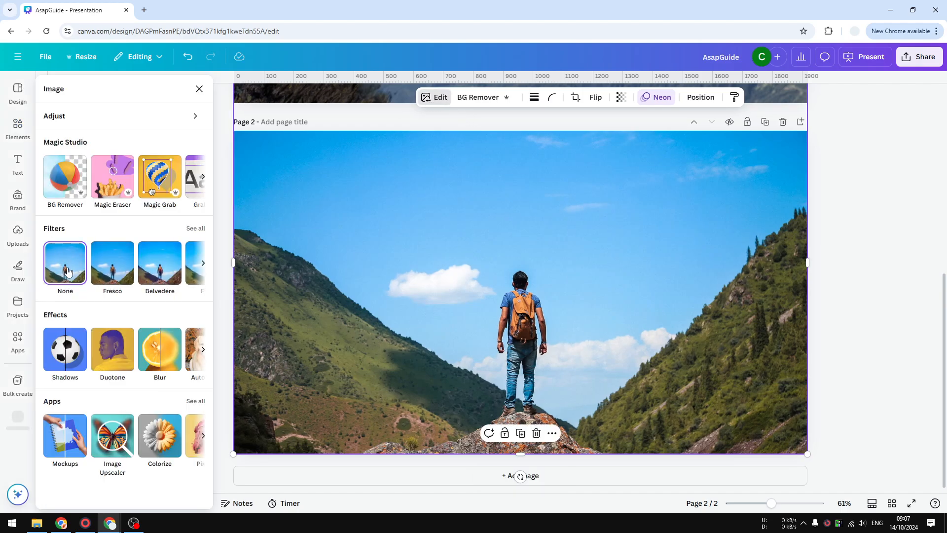
click(160, 183)
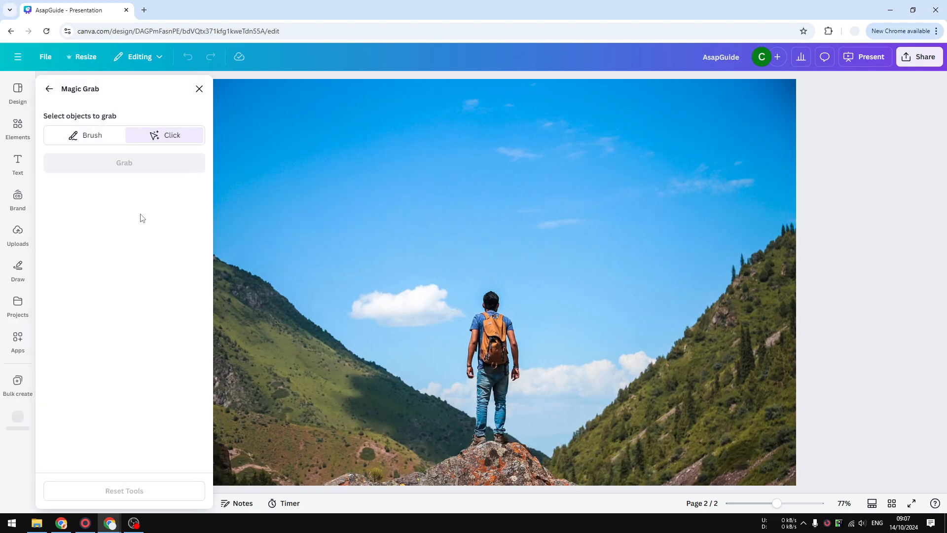
click(88, 138)
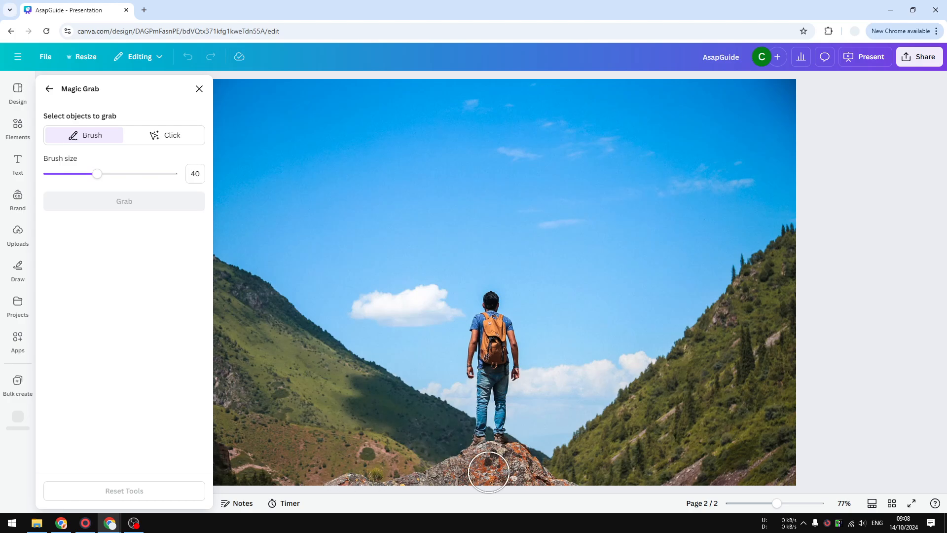
mouse_move(497, 301)
mouse_down()
mouse_move(484, 368)
mouse_move(499, 342)
mouse_move(512, 364)
mouse_move(506, 373)
mouse_move(486, 325)
mouse_move(492, 407)
mouse_move(484, 454)
mouse_move(512, 454)
mouse_move(564, 487)
mouse_move(460, 471)
mouse_move(339, 483)
mouse_up()
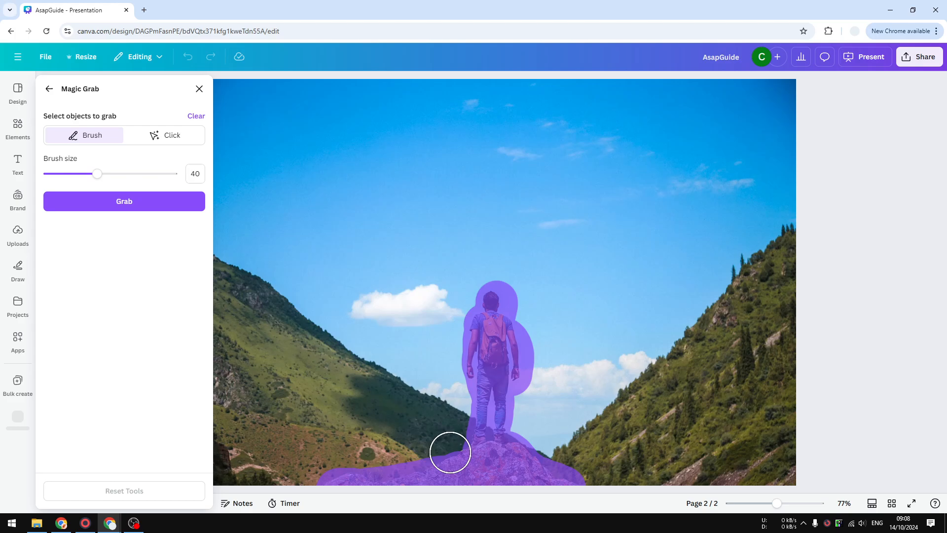
click(124, 202)
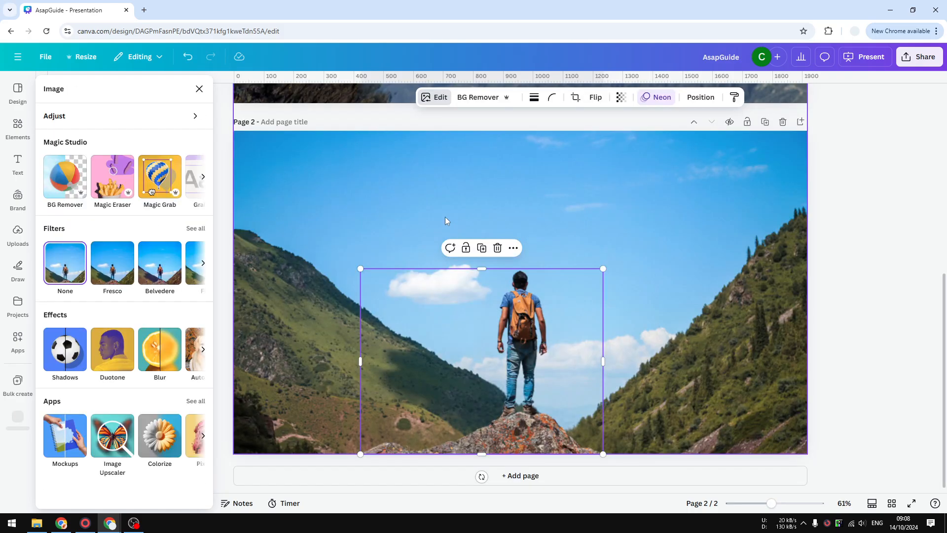
Step: Move the hiker cutout away from the background, then place it back slightly lower than its original spot
drag(488, 382, 585, 300)
click(414, 422)
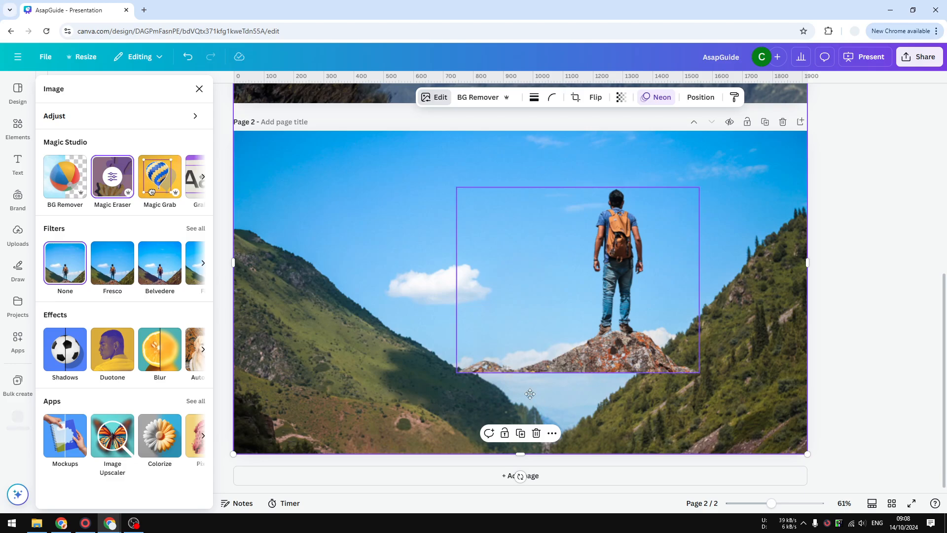
drag(634, 293, 572, 367)
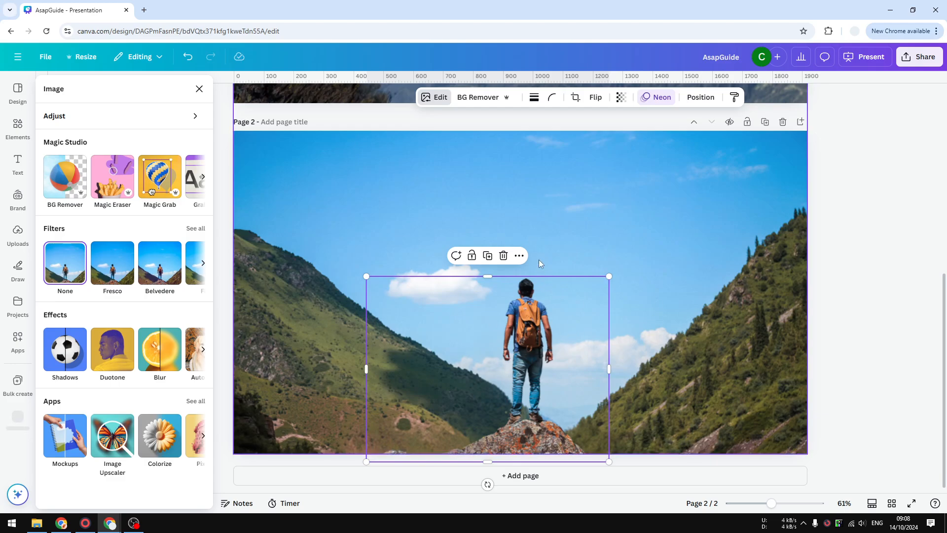
mouse_move(536, 325)
mouse_down()
mouse_move(547, 328)
mouse_move(535, 316)
mouse_move(523, 330)
mouse_up()
Step: Apply the Drift animation to the hiker cutout with an upward direction and minimum intensity
click(658, 98)
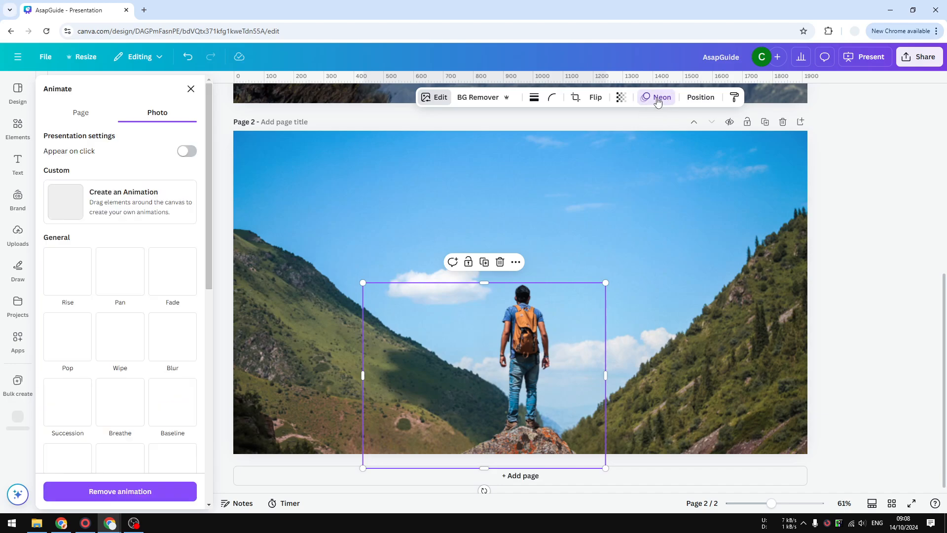
scroll(81, 345, down, 3)
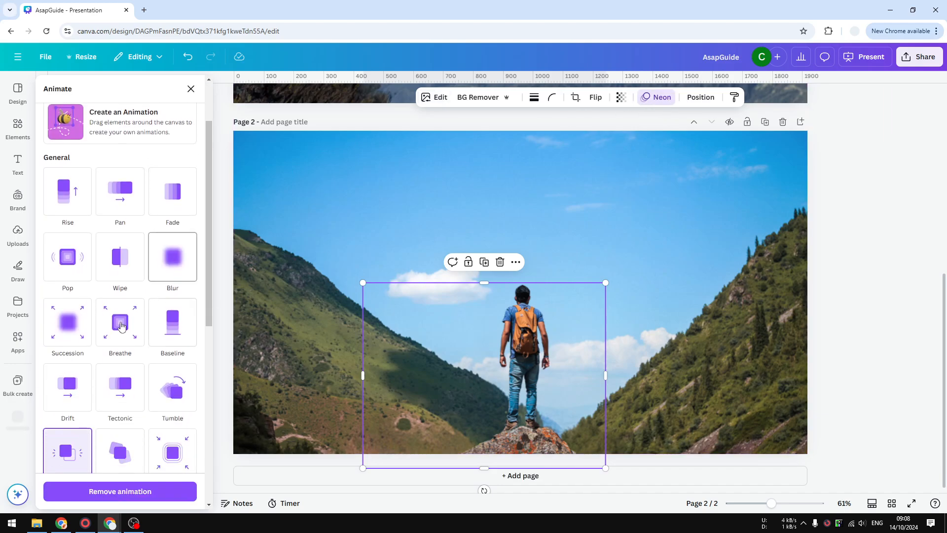
click(67, 320)
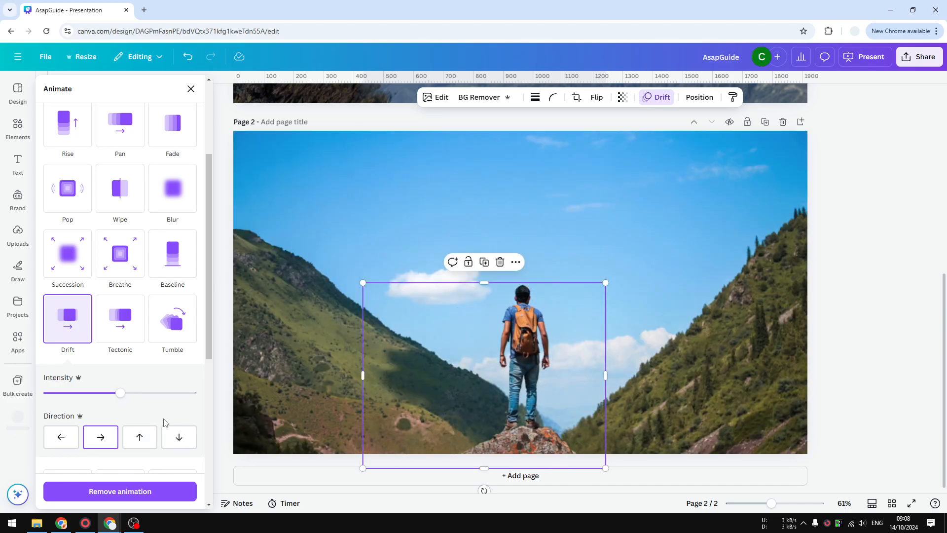
click(140, 439)
click(140, 438)
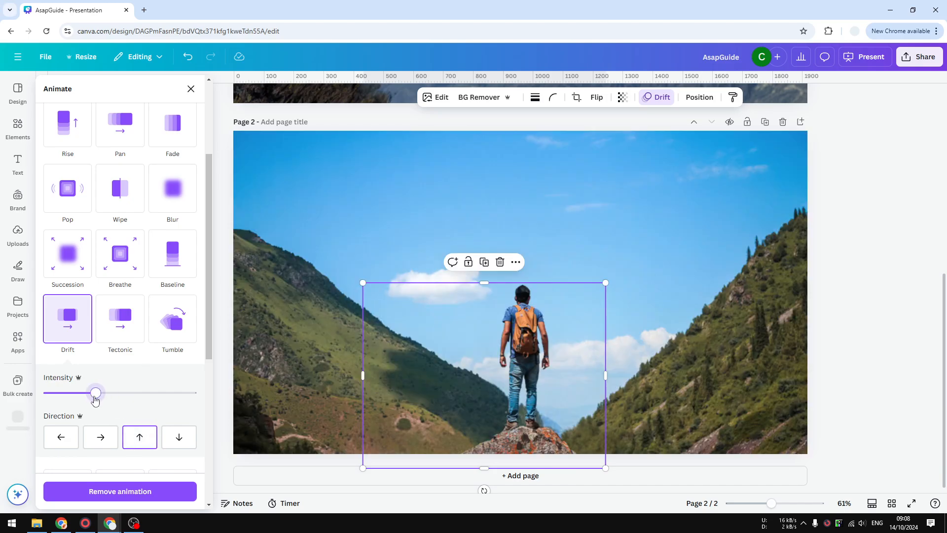
drag(94, 397, 47, 392)
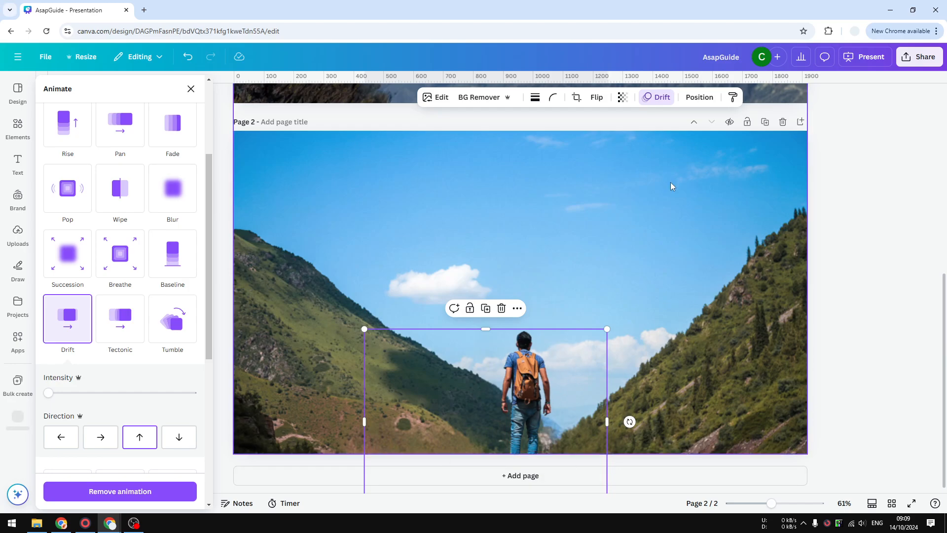
Step: Apply the Drift animation to the page 2 background photo with a downward direction and minimum intensity
click(655, 180)
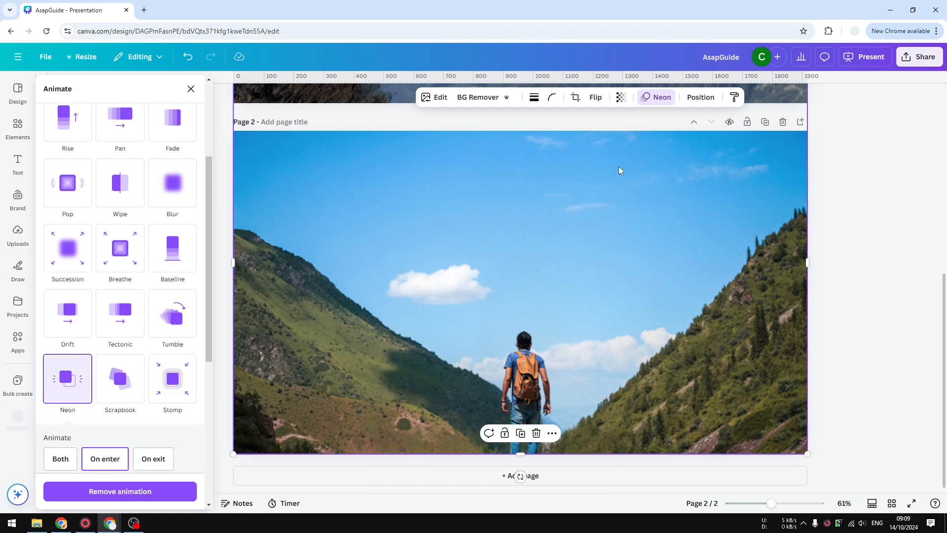
click(659, 99)
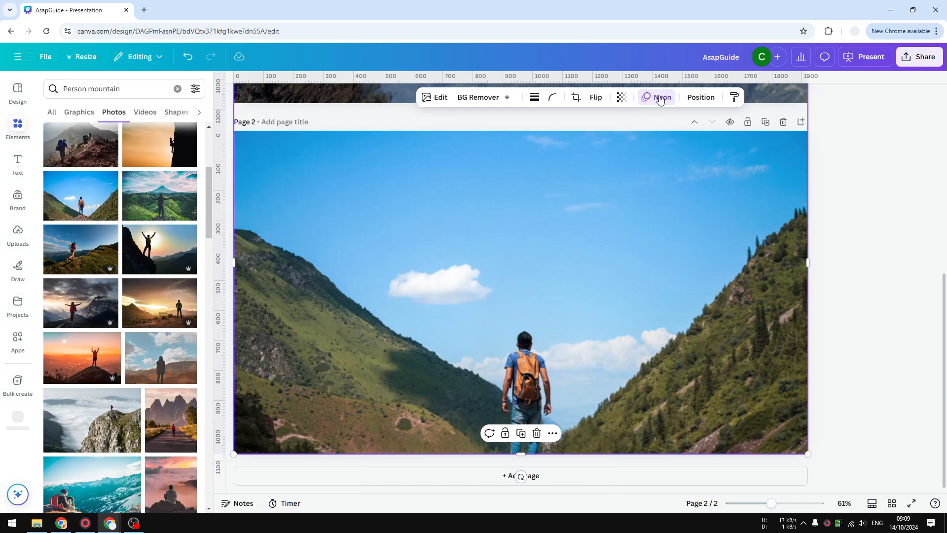
click(658, 98)
scroll(79, 343, down, 2)
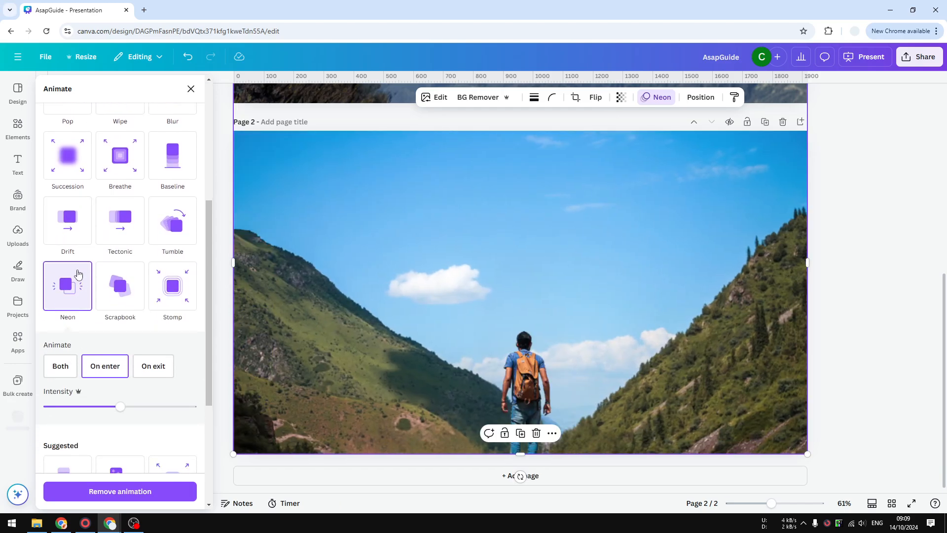
click(76, 220)
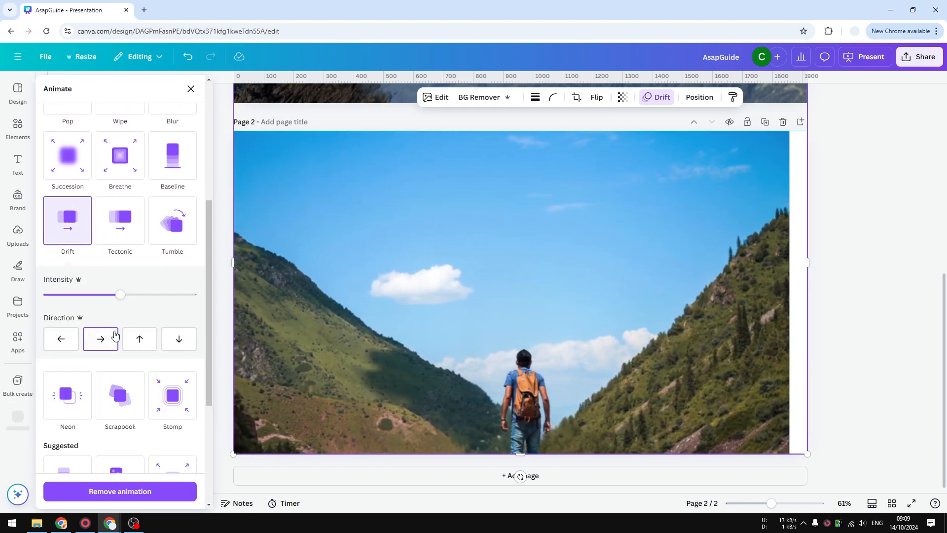
click(177, 341)
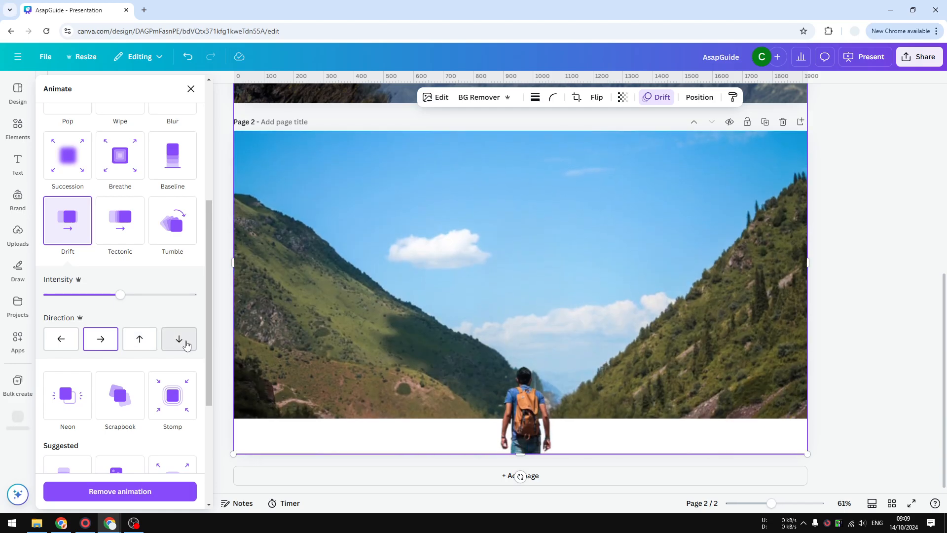
drag(113, 297, 48, 294)
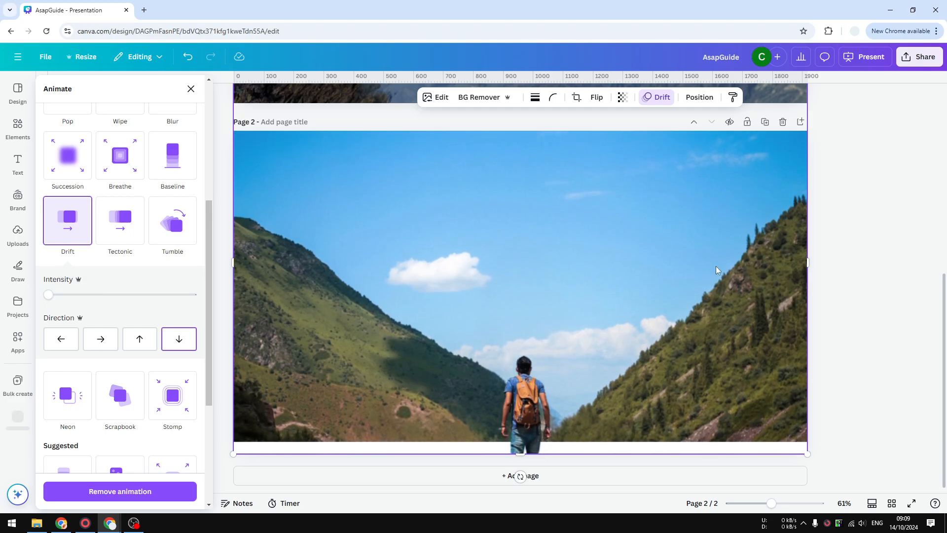
Step: Move the page 2 background photo straight down so its upper edge extends just above the page
drag(734, 191, 733, 233)
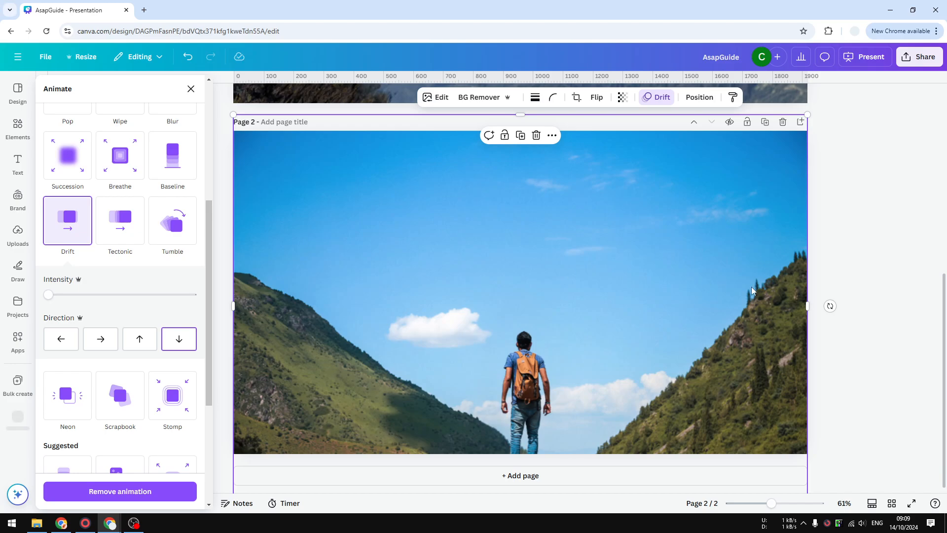
click(873, 304)
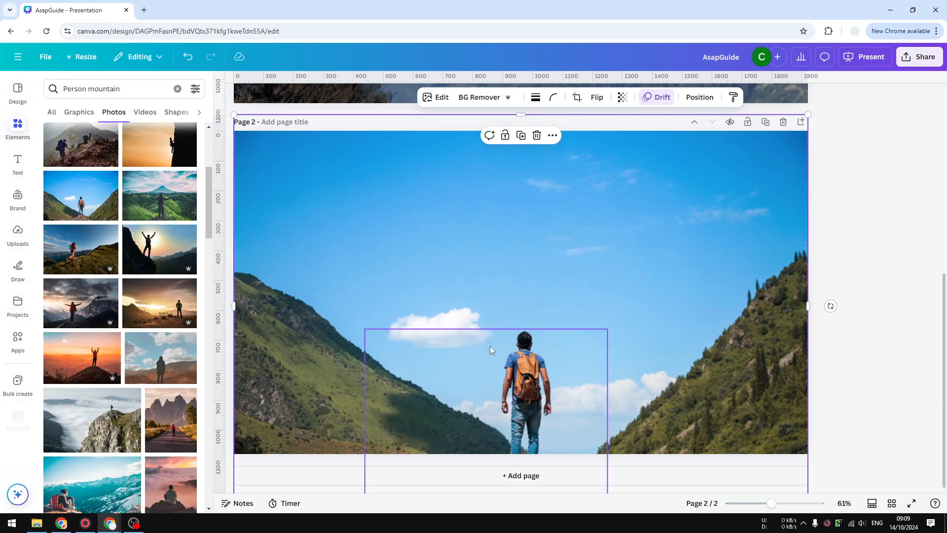
click(858, 409)
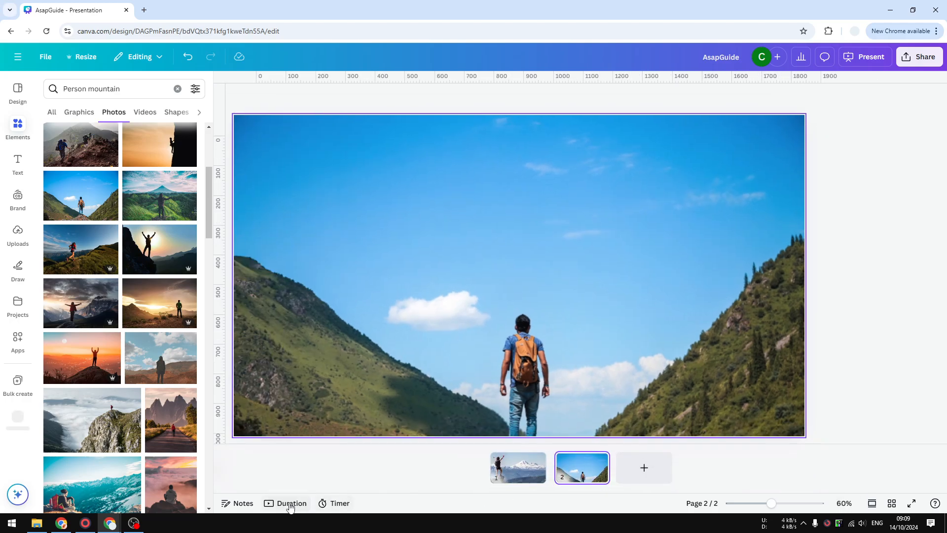
Step: Show the page durations timeline and preview the page 2 animation from 0:05
click(281, 504)
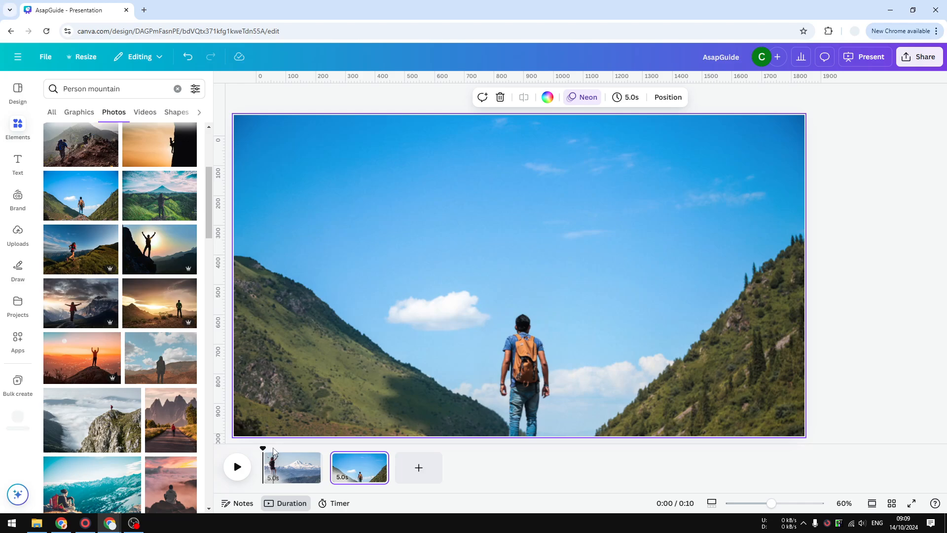
drag(265, 448, 330, 449)
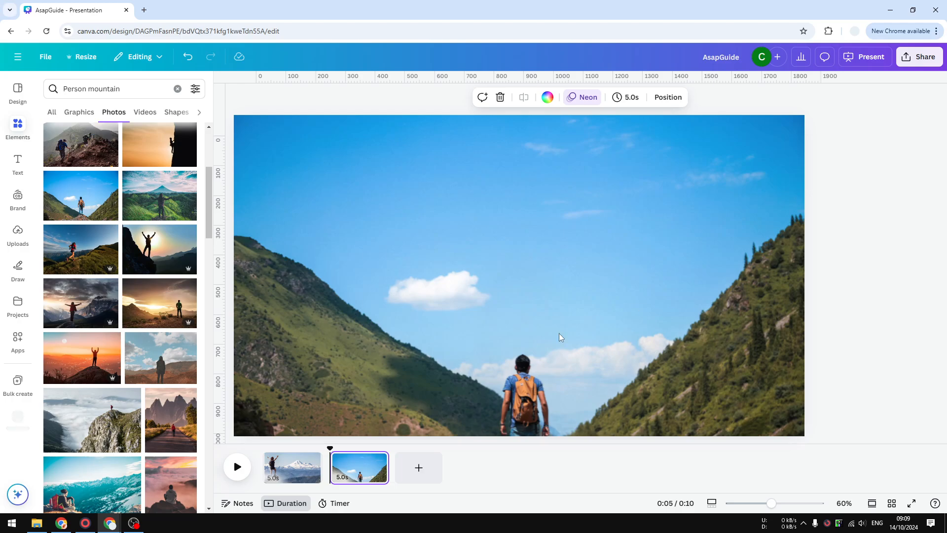
click(238, 468)
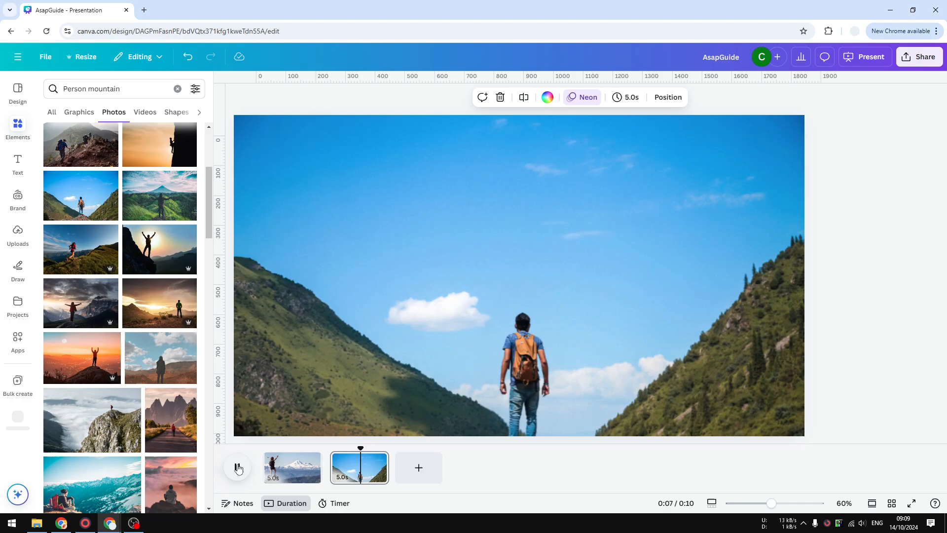
click(236, 470)
Step: Move the background photo back up to the page's bottom edge and preview page 2 again from 0:05
click(723, 368)
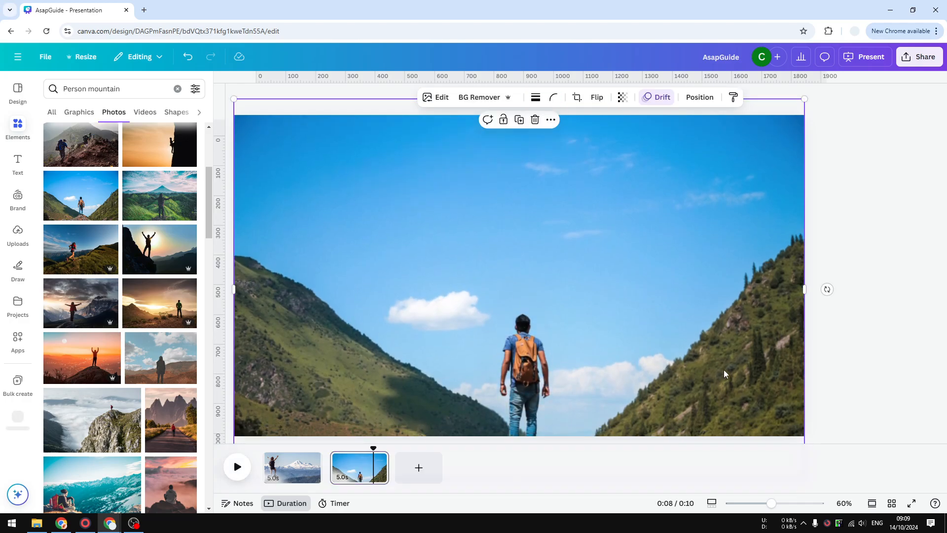
drag(723, 369, 721, 329)
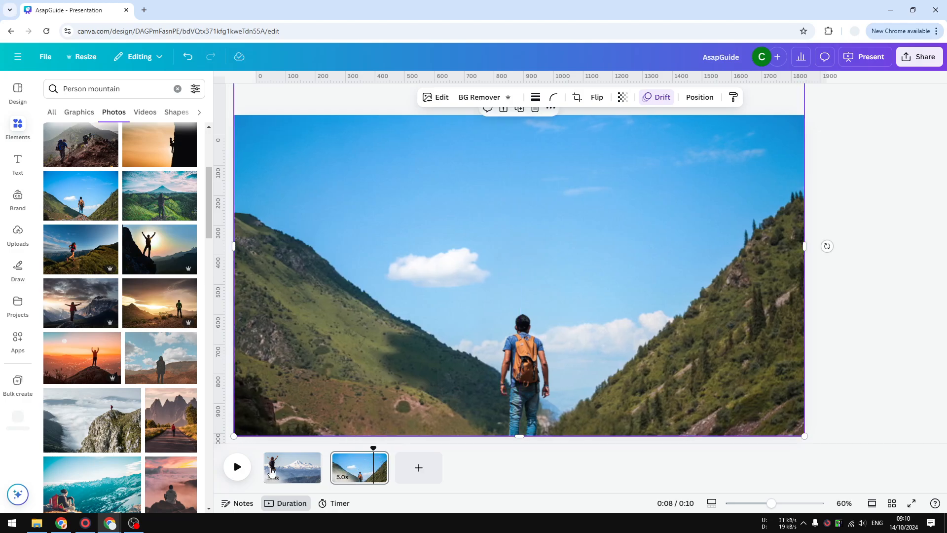
click(235, 467)
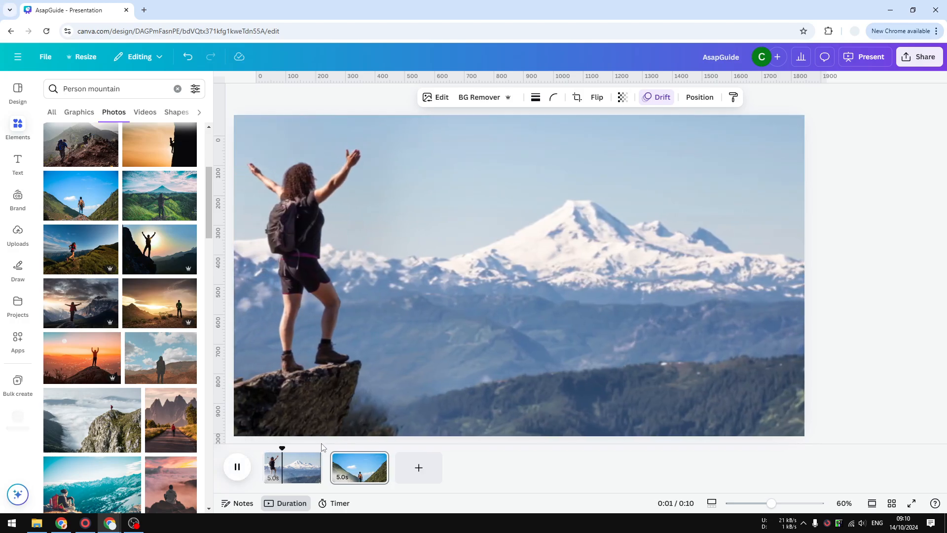
click(325, 448)
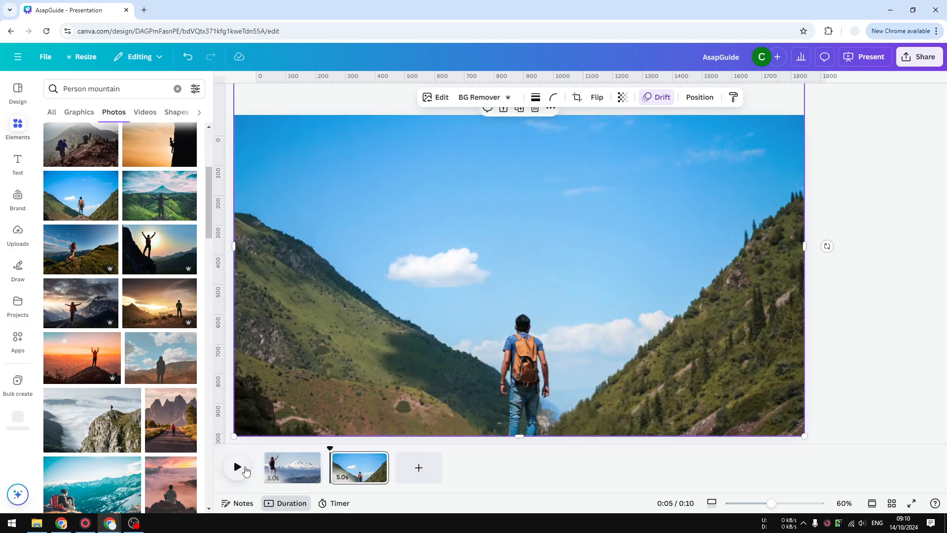
click(237, 467)
click(507, 401)
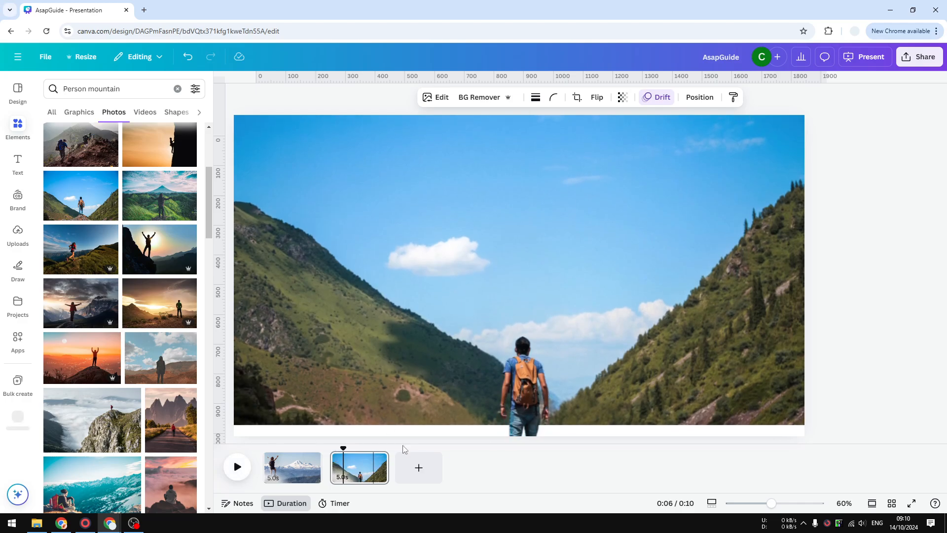
Step: Shift the background photo slightly below the page's bottom edge and raise the hiker cutout a little
click(691, 311)
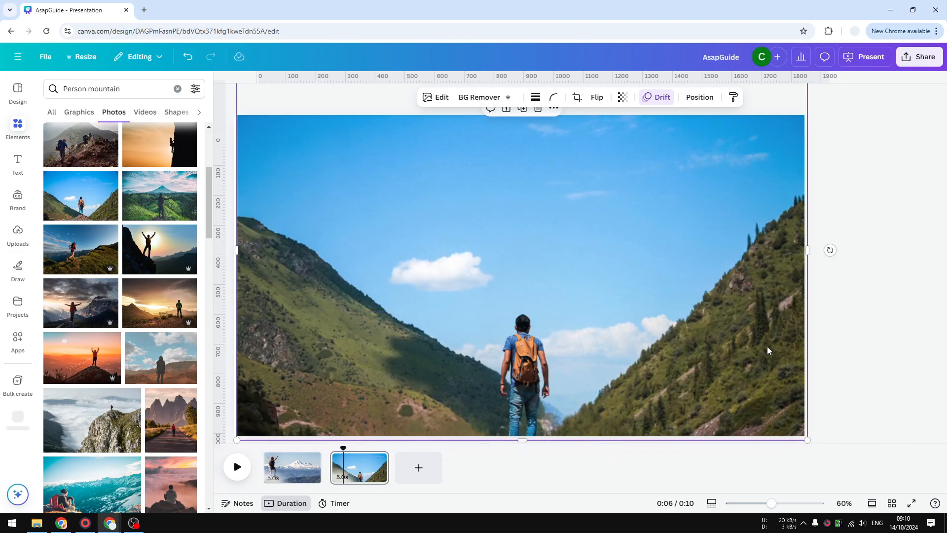
drag(698, 371, 697, 371)
click(521, 380)
drag(521, 381, 523, 366)
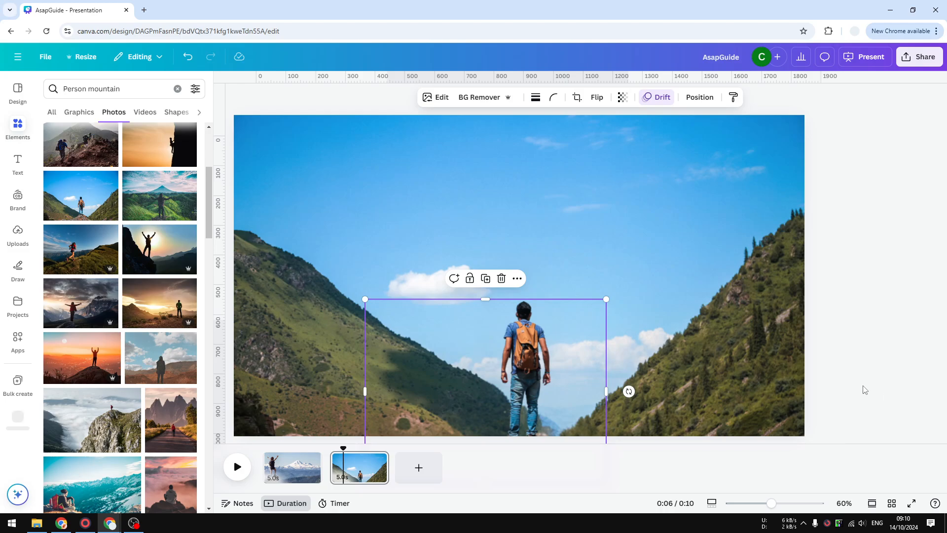
Step: Play the rest of page 2 to check the adjusted layers, and replay the presentation from the start
click(241, 471)
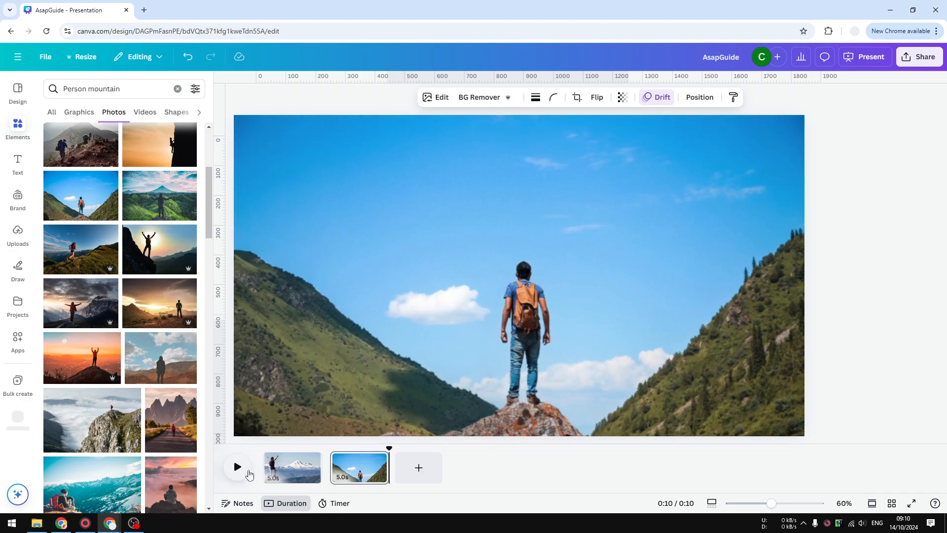
click(238, 468)
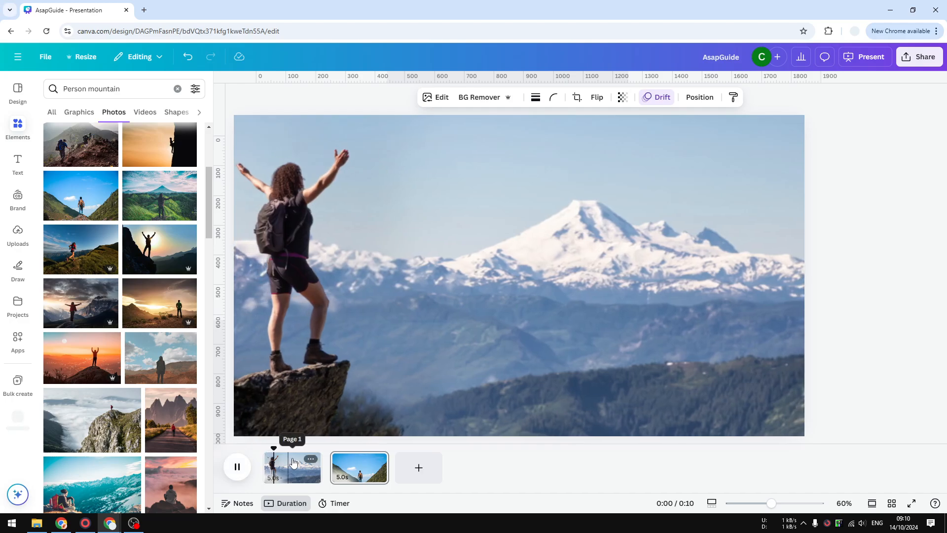